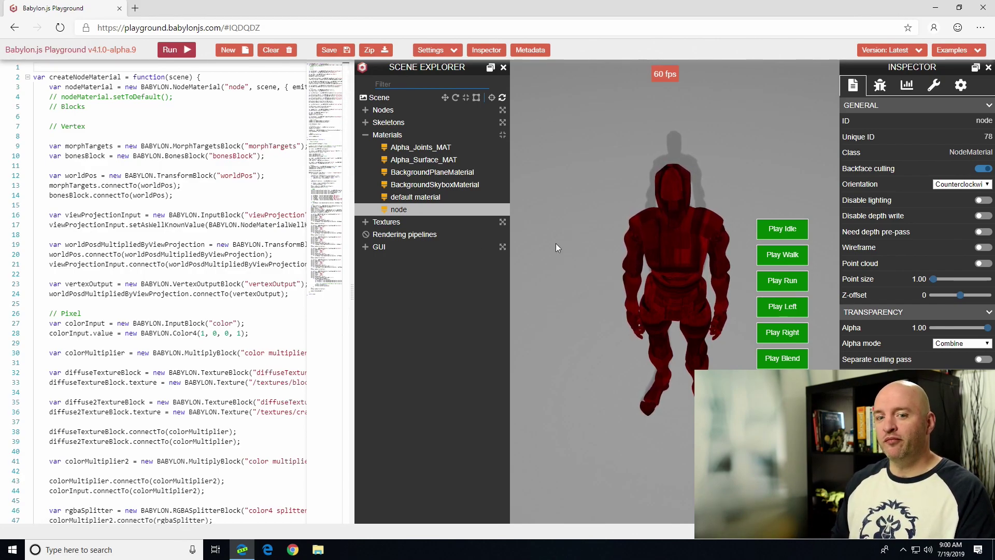
Open the node material in a maximized Node Material Editor and bring the texture and fog blocks into view
drag(560, 285, 674, 257)
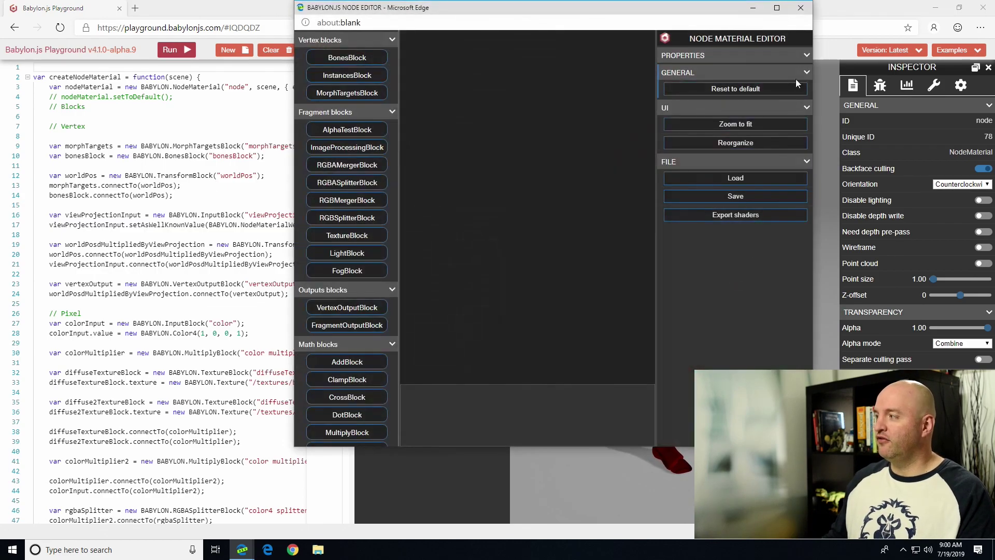
click(775, 8)
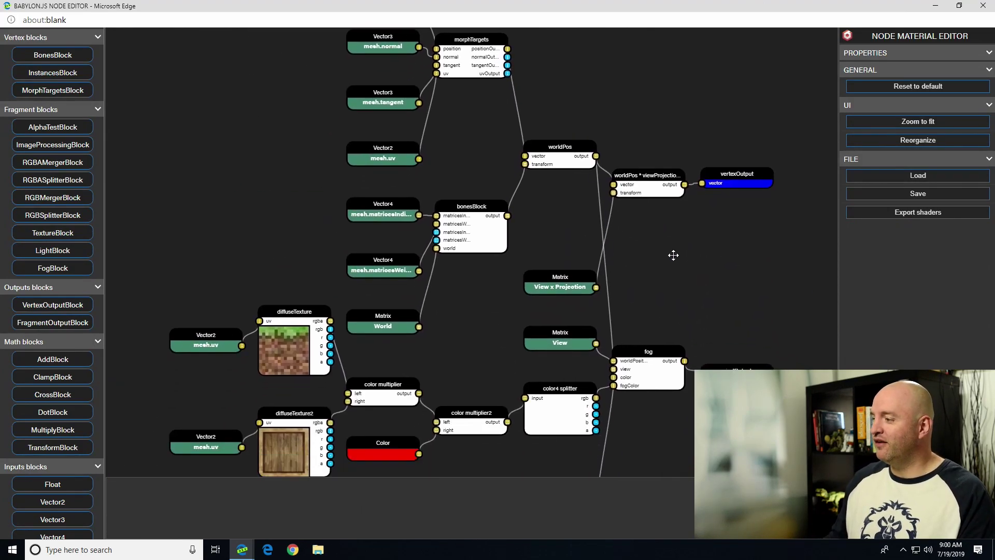
drag(673, 255, 696, 138)
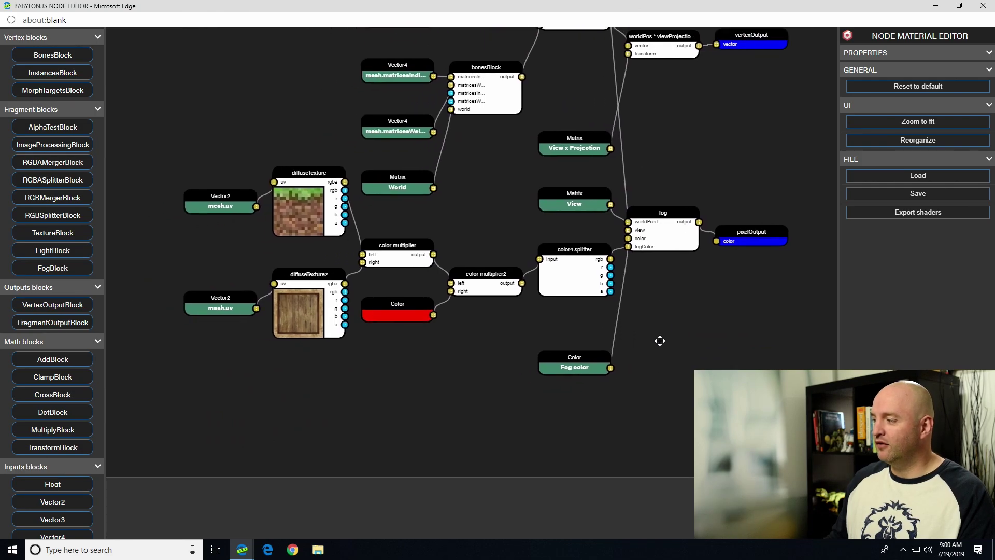
scroll(660, 340, up, 1)
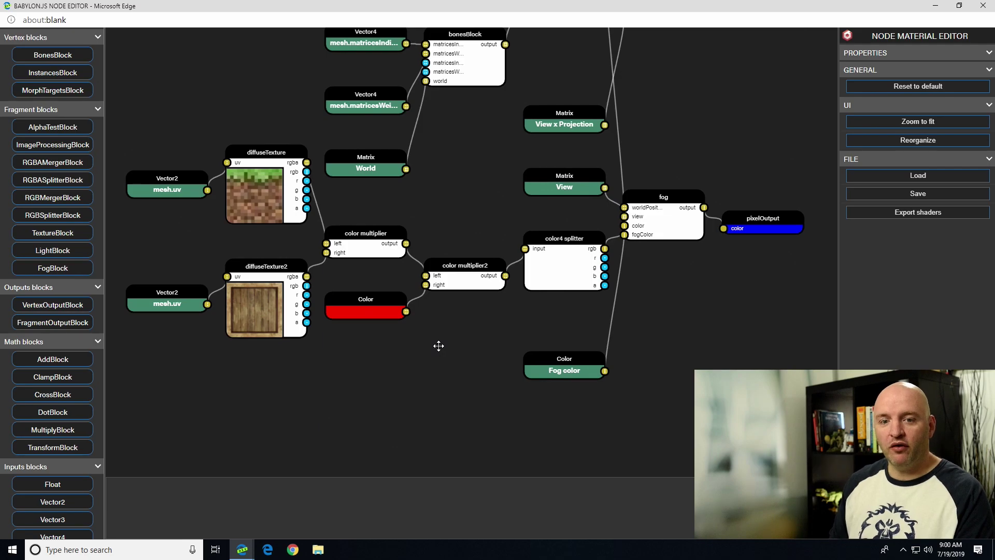
Review the diffuse texture and color multiplier blocks, and delete the red Color input feeding color multiplier2
click(256, 171)
click(271, 300)
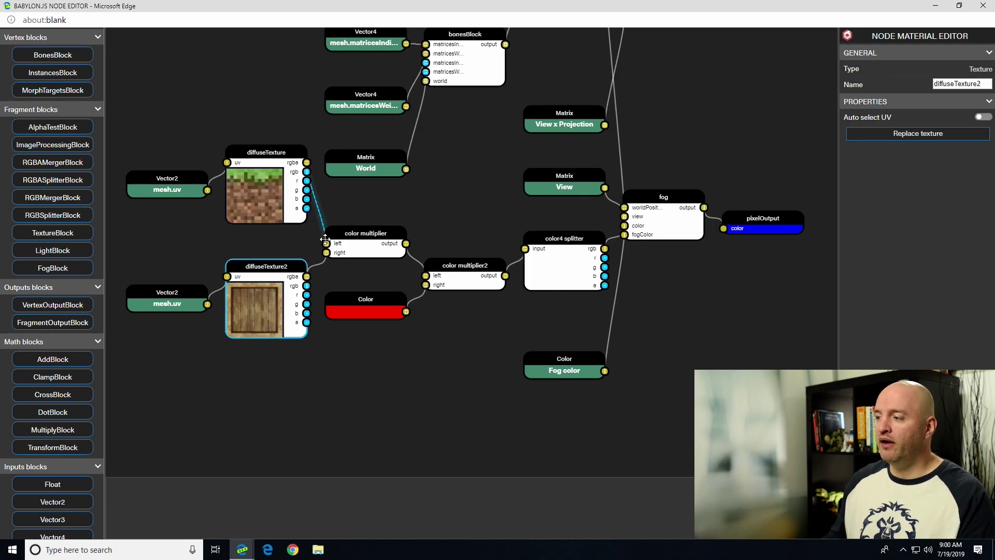
drag(325, 240, 326, 242)
click(371, 253)
click(380, 306)
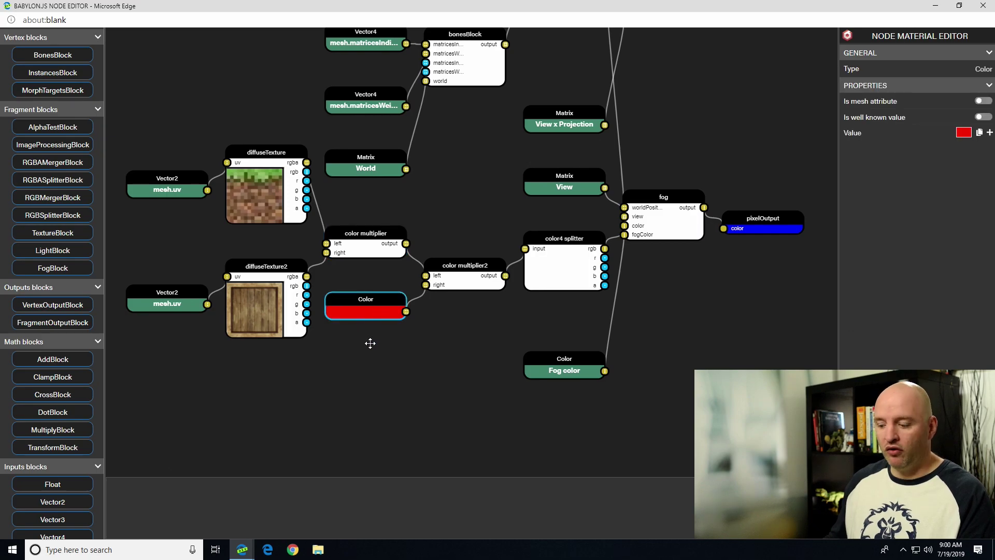
key(Delete)
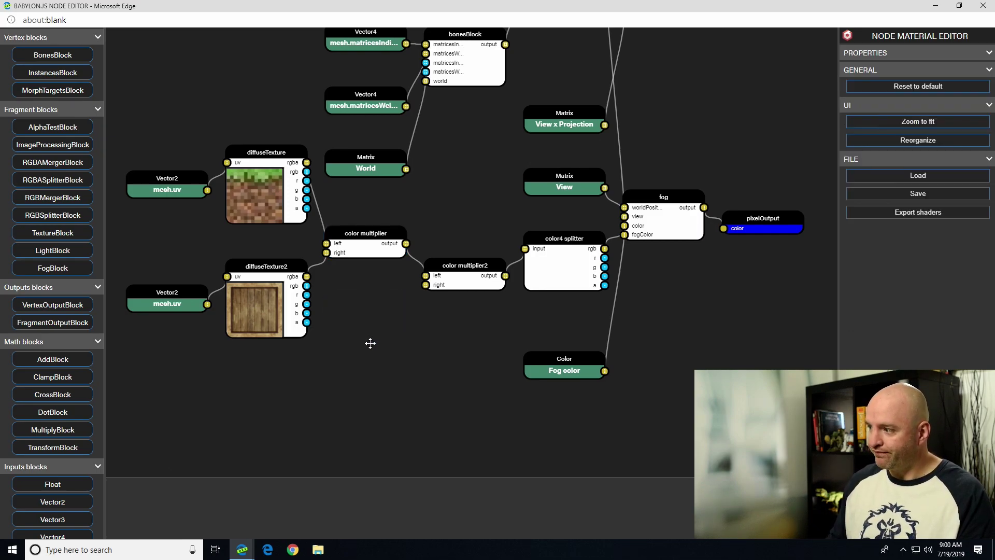
Rearrange the fog, pixelOutput and Fog color blocks farther from the color blocks to make room in the graph
drag(642, 235, 666, 256)
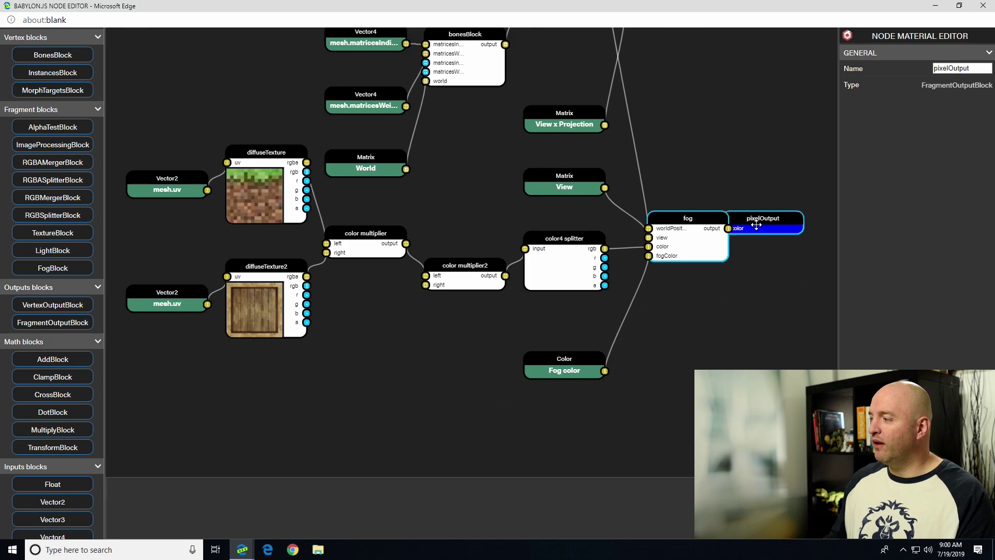
drag(762, 221, 816, 245)
click(571, 366)
drag(572, 365, 599, 377)
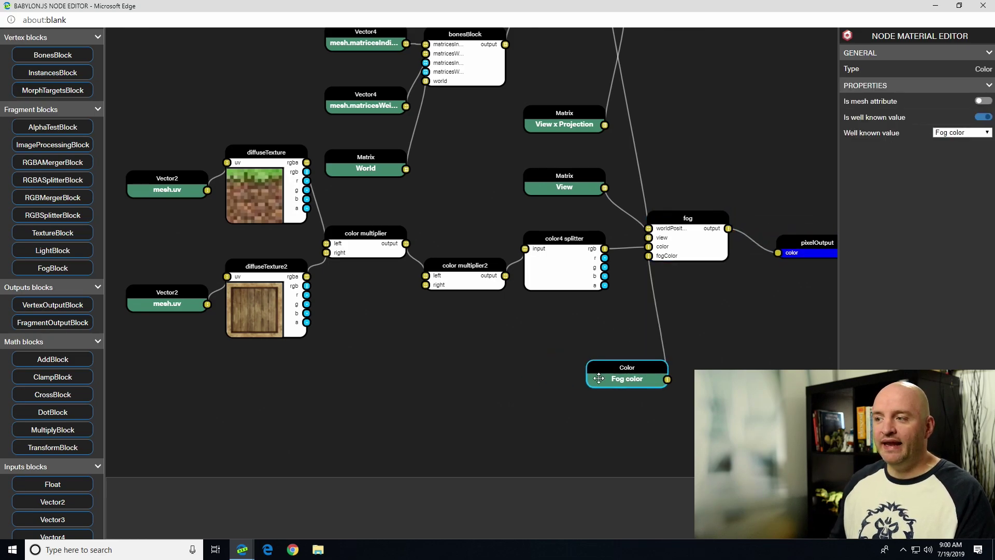
Add a LightBlock below color multiplier2 and connect the worldPos output to its worldPosition input
drag(52, 251, 423, 361)
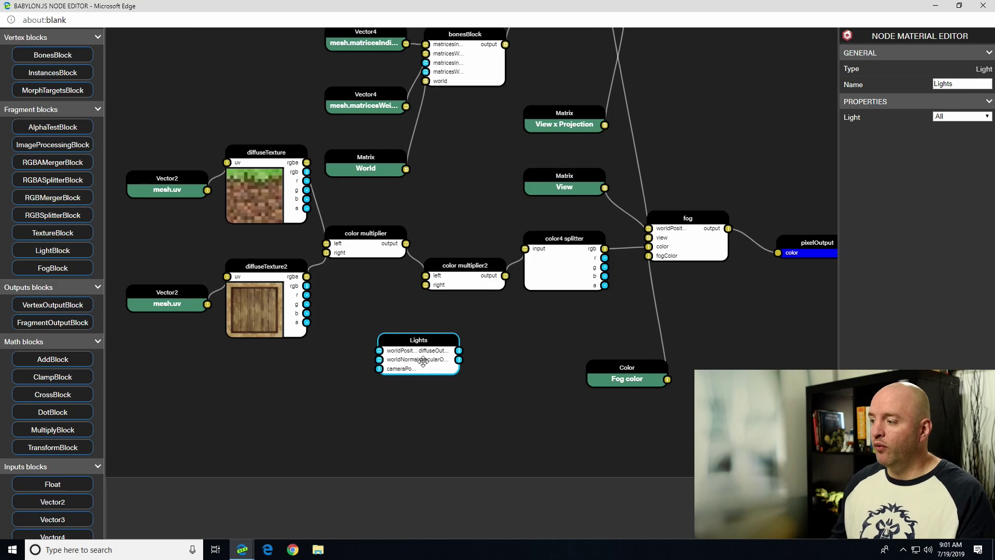
drag(423, 361, 426, 350)
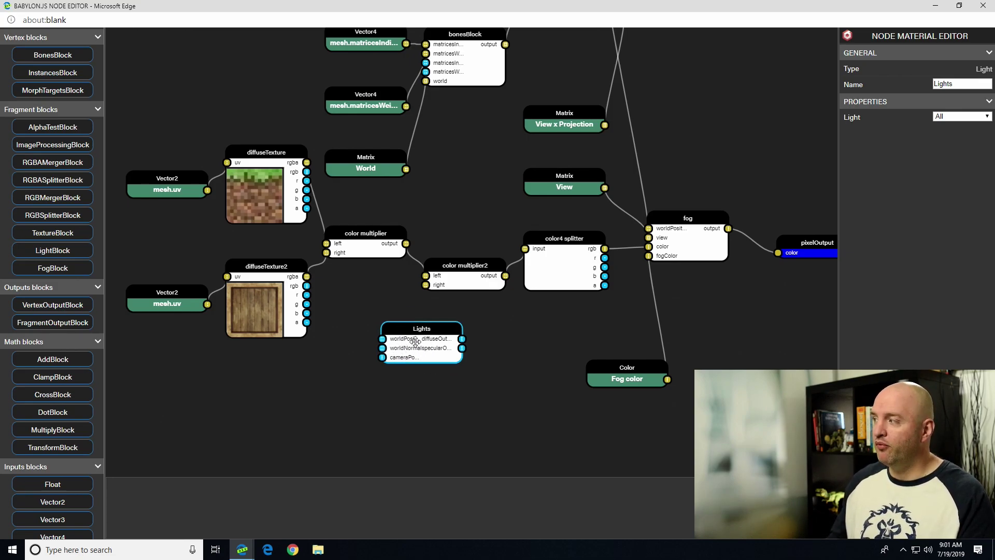
drag(492, 319, 495, 398)
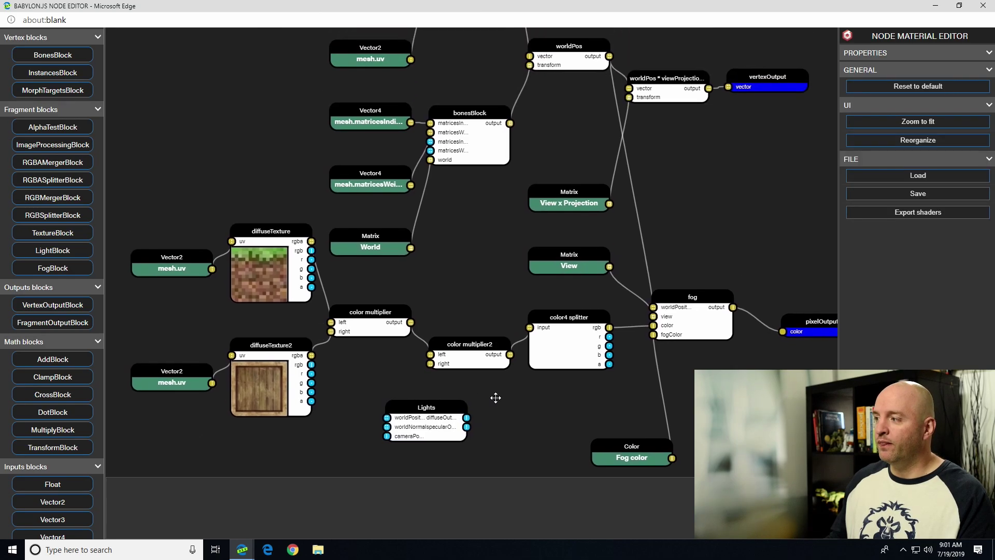
drag(611, 56, 387, 417)
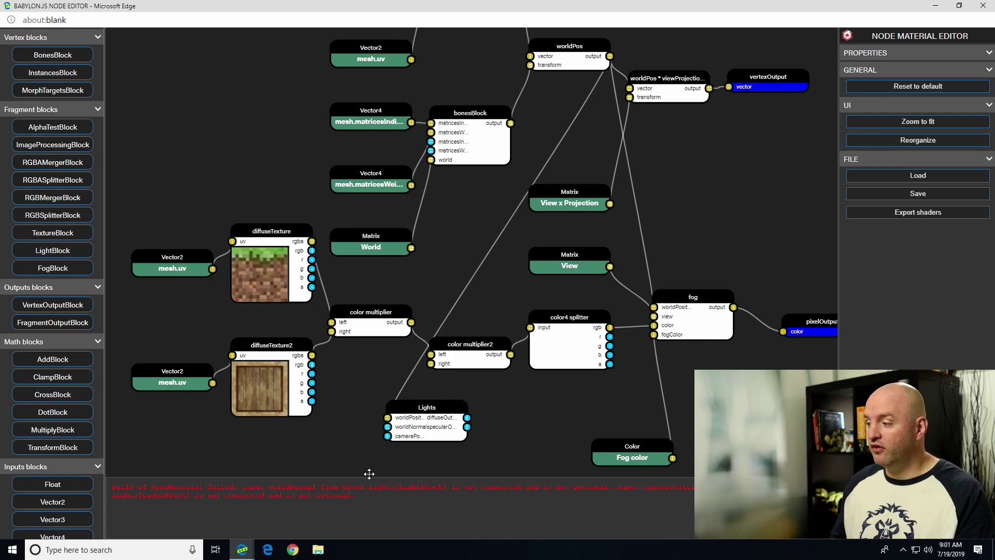
drag(402, 437, 480, 415)
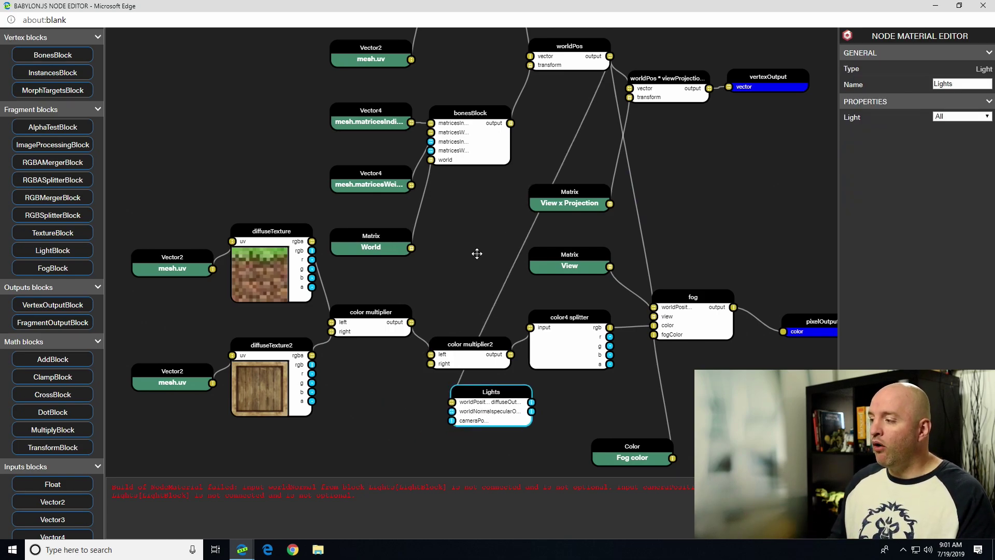
Add a Vector3 input block near morphTargets and make it a mesh attribute set to normal
drag(477, 254, 444, 411)
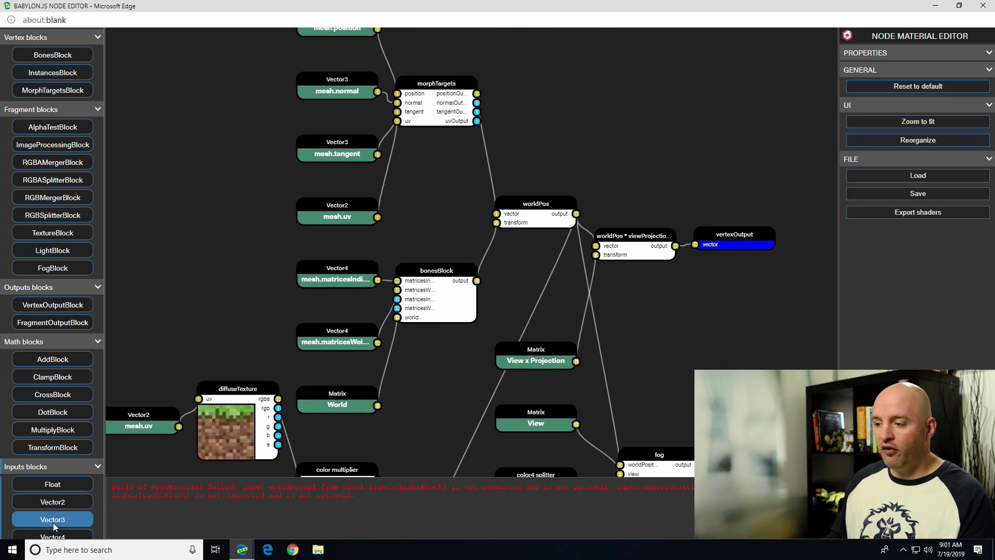
drag(54, 527, 576, 102)
click(982, 102)
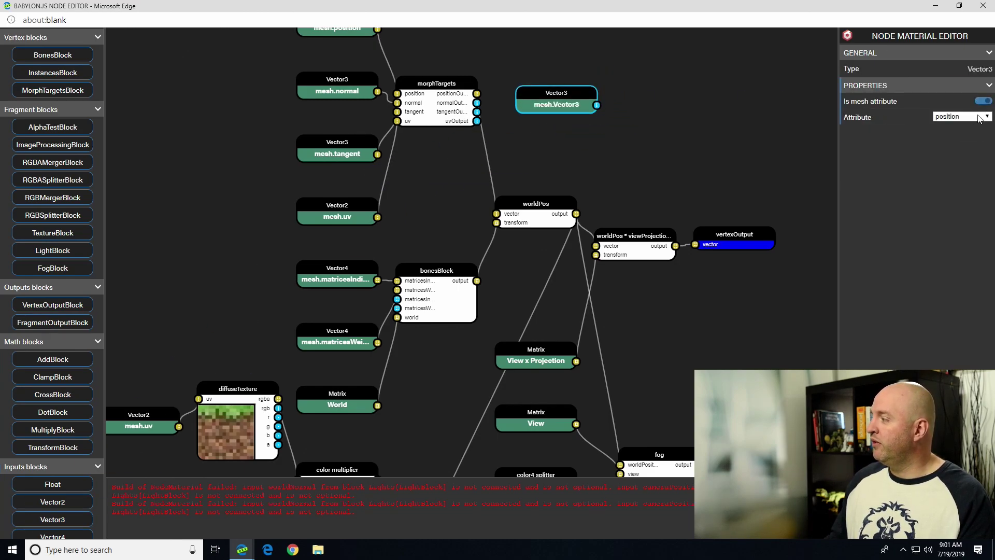
click(962, 116)
click(954, 131)
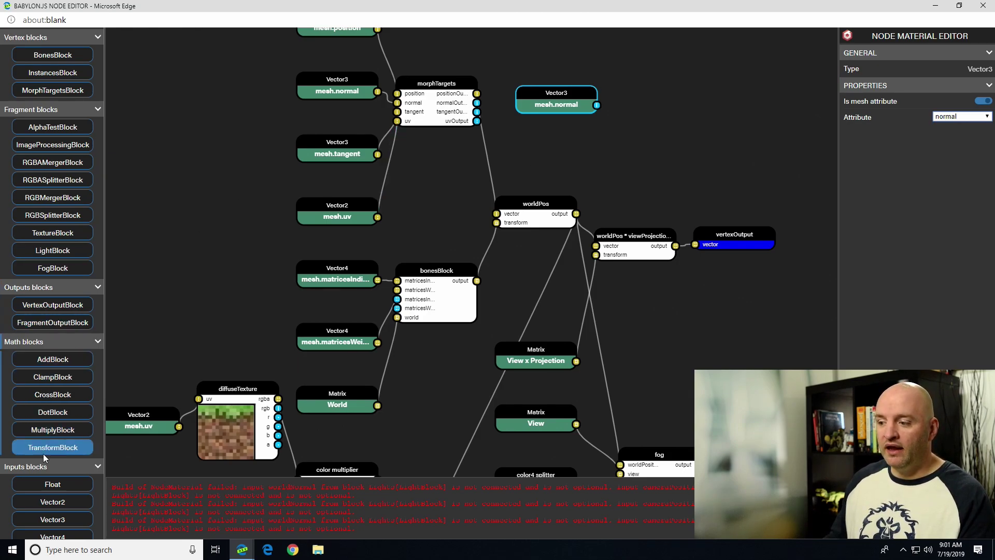
Add a TransformBlock taking the new mesh.normal input as its vector and the bonesBlock output as its transform
drag(46, 449, 634, 138)
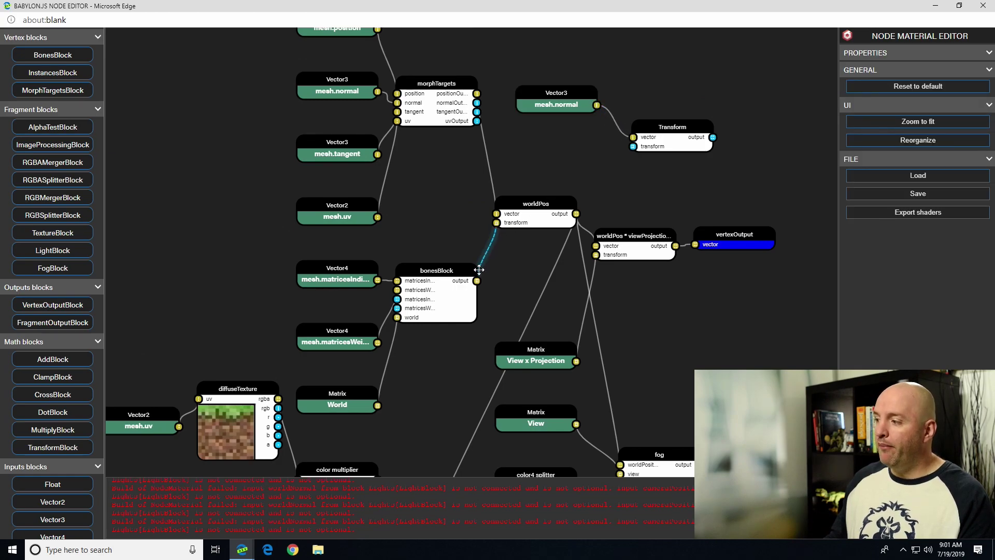
drag(476, 280, 633, 146)
scroll(677, 71, down, 3)
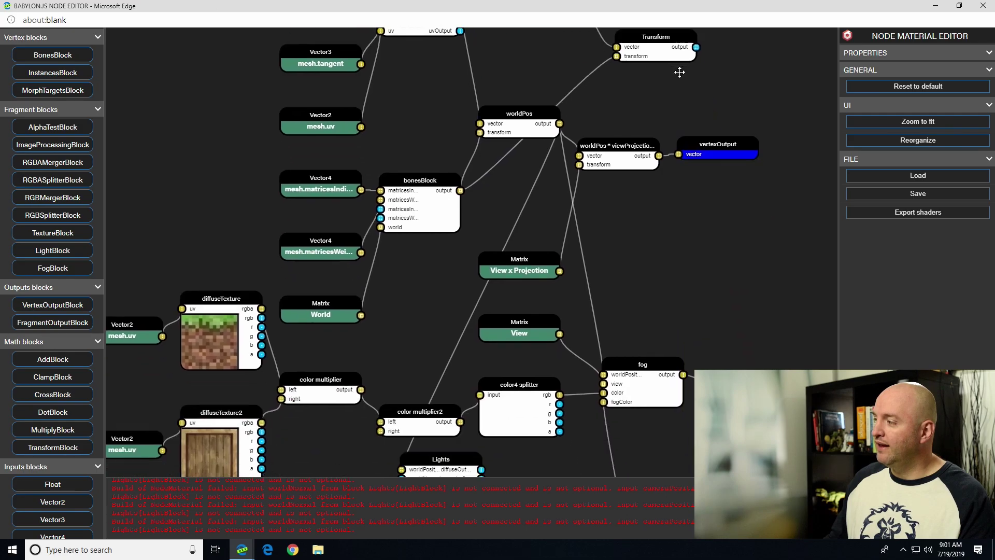
Move the Transform block beside the World matrix and connect its output to the Lights block's worldNormal input
drag(659, 44, 429, 306)
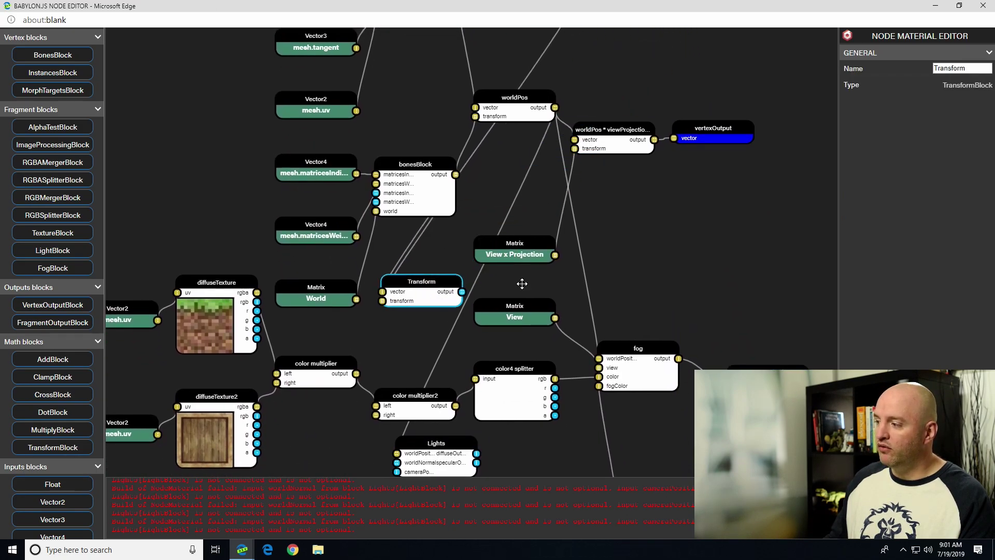
drag(635, 272, 709, 142)
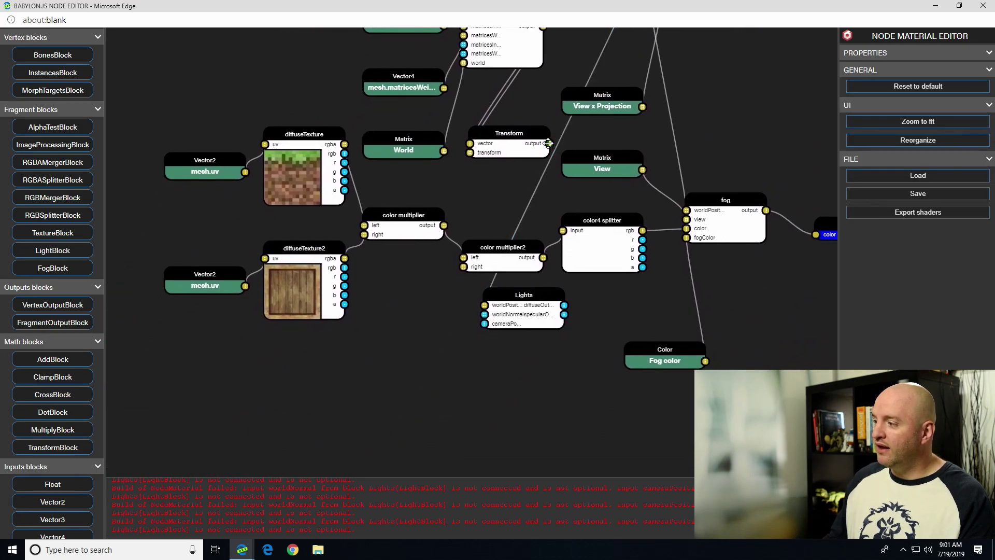
drag(549, 143, 606, 310)
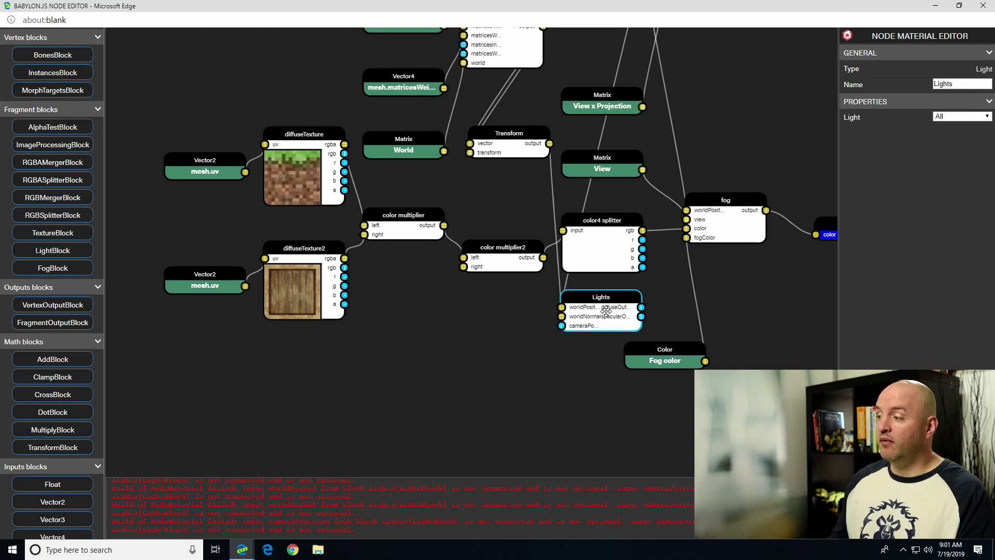
Add a Vector3 input set to the well known value Camera position and connect it to the Lights block's cameraPosition input
drag(70, 519, 451, 351)
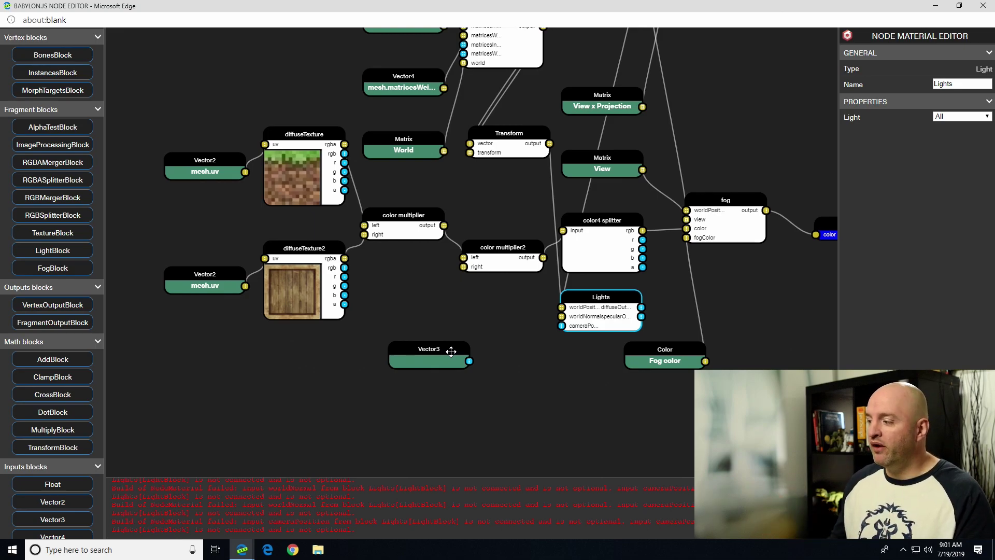
click(459, 356)
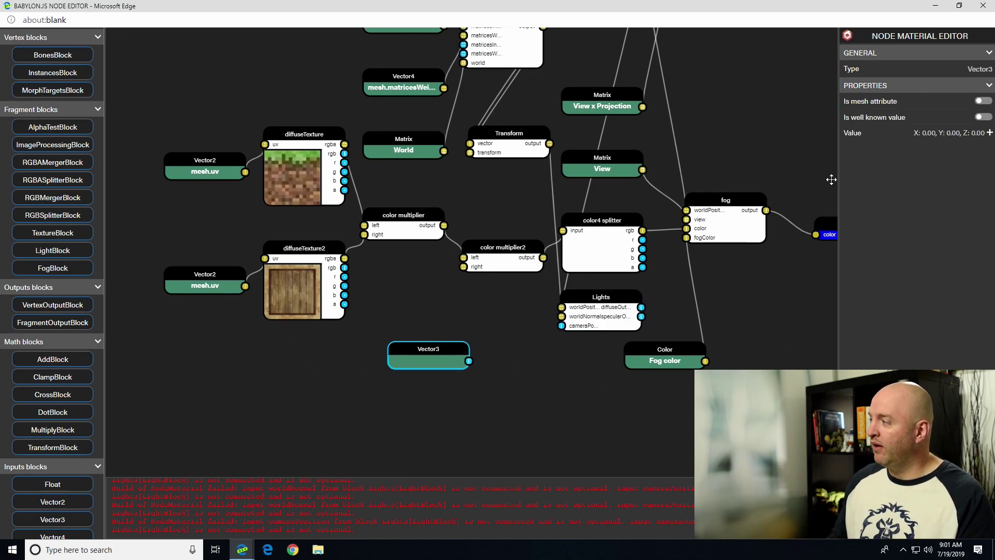
click(983, 117)
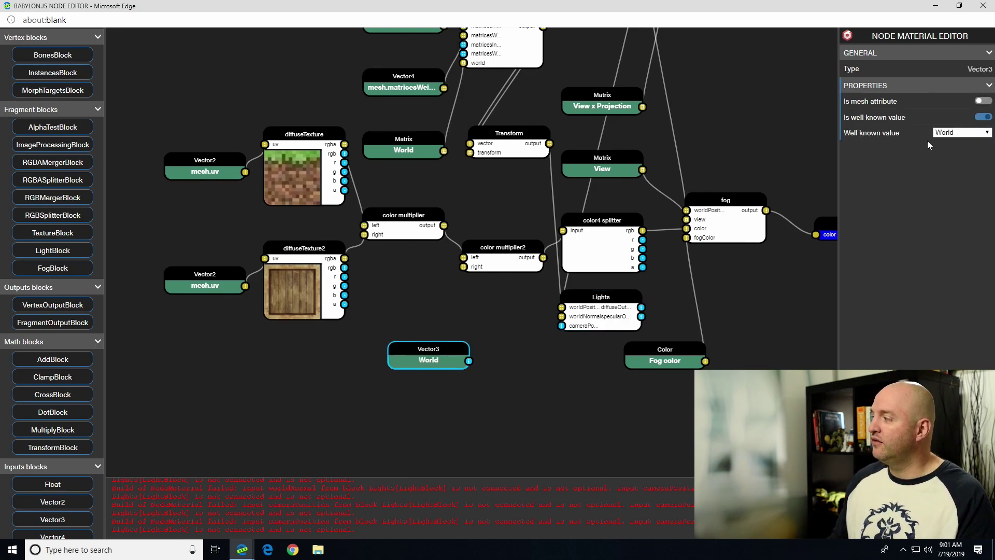
click(958, 133)
click(951, 195)
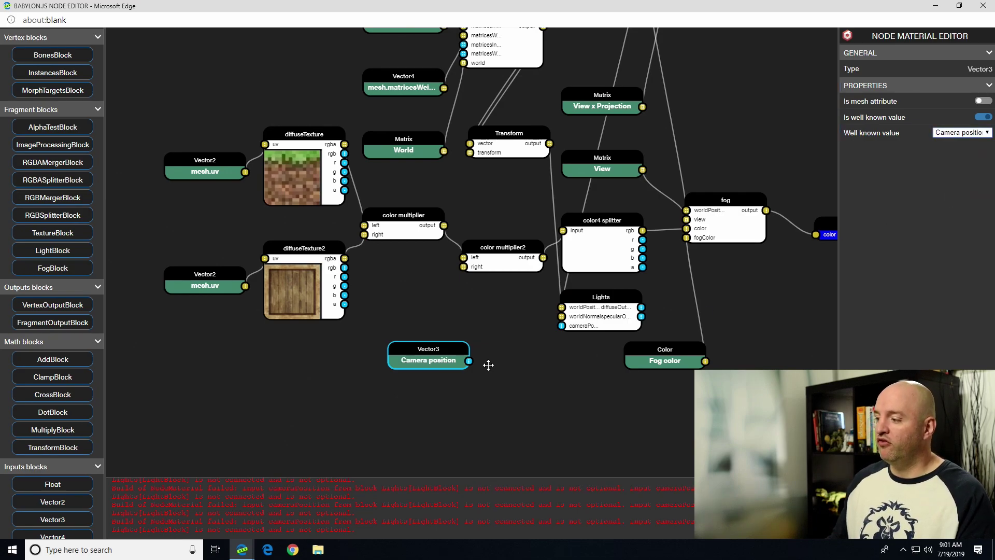
drag(471, 361, 561, 325)
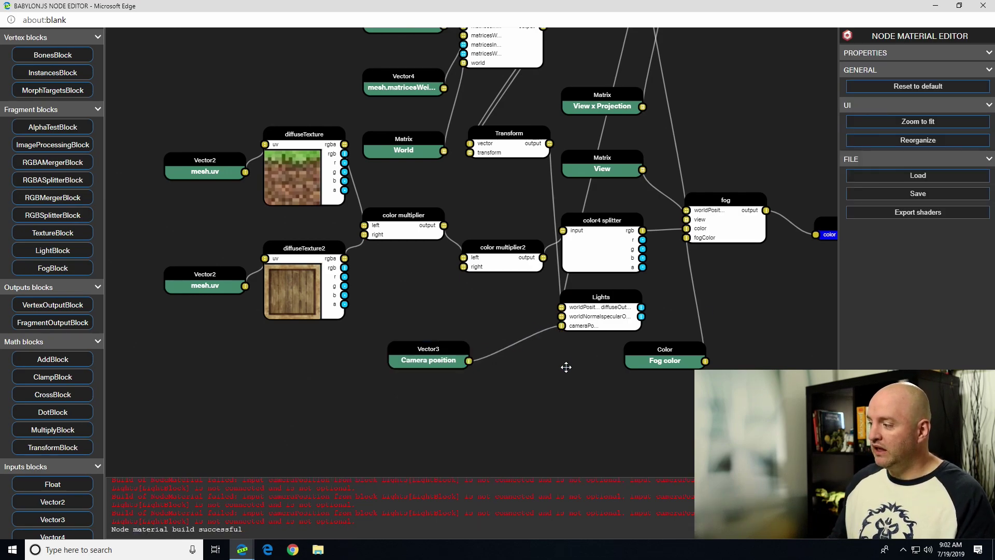
Move the fog block next to pixelOutput and shift the color4 splitter away from color multiplier2
drag(567, 367, 461, 394)
drag(557, 250, 685, 302)
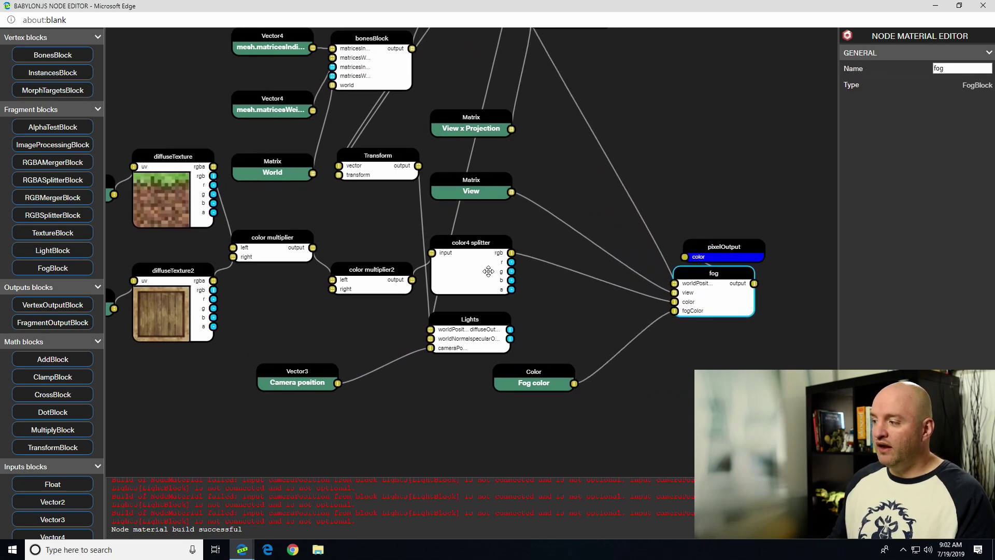
drag(488, 271, 492, 245)
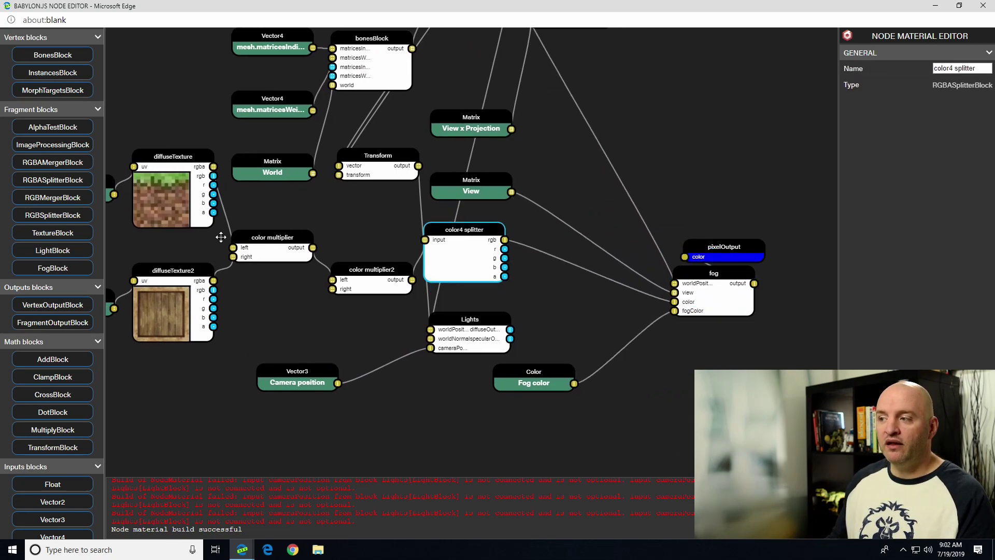
drag(461, 243, 507, 269)
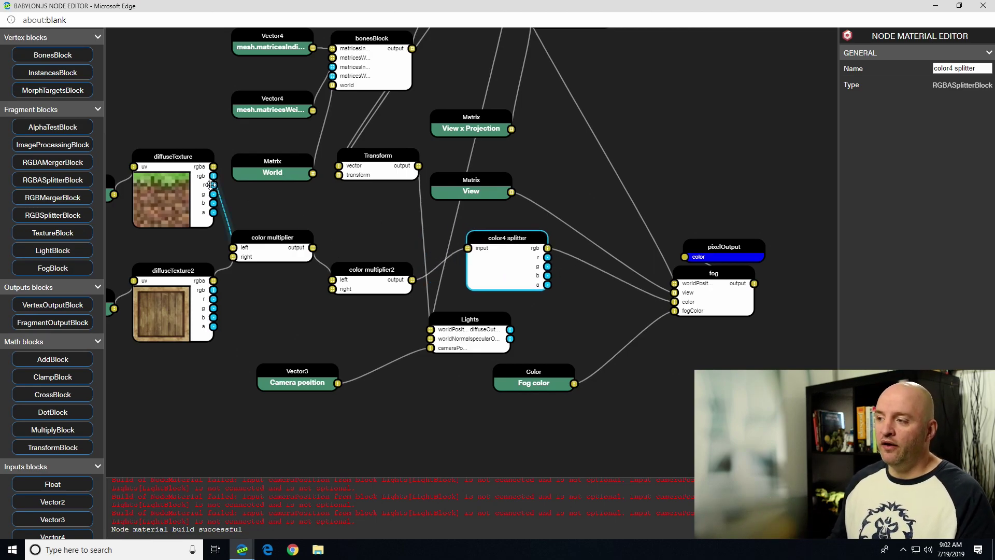
drag(211, 185, 213, 164)
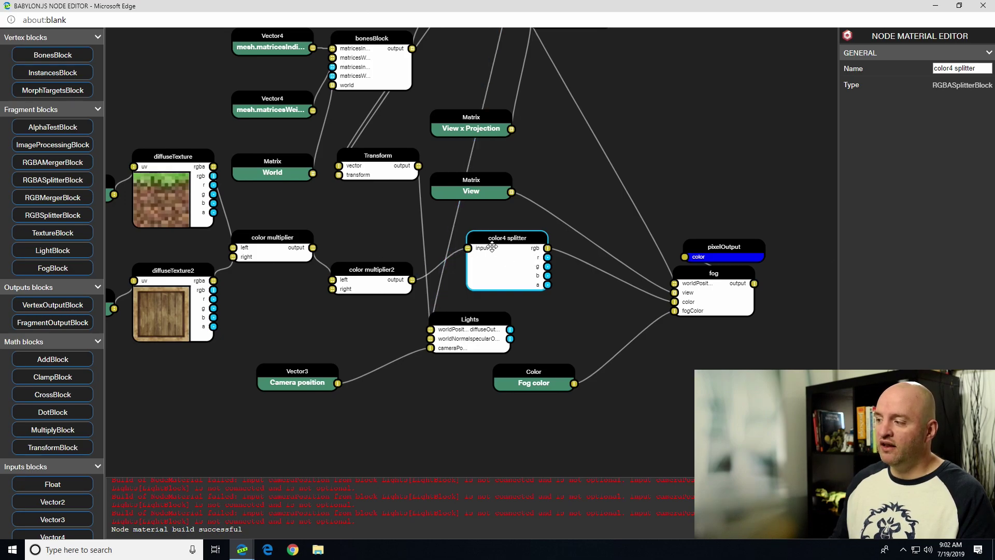
Delete the color4 splitter, color multiplier2 and color multiplier blocks from the graph
drag(499, 249, 495, 247)
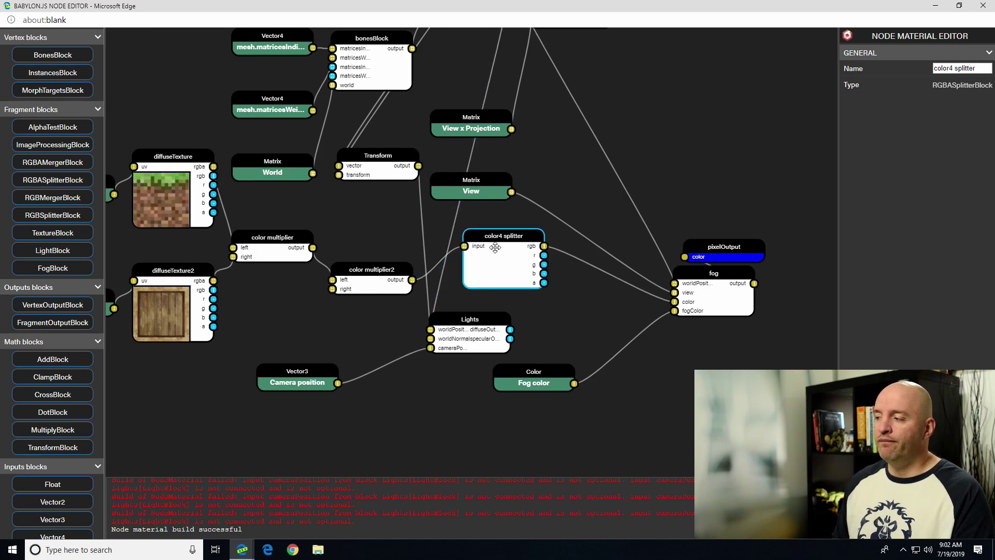
key(Delete)
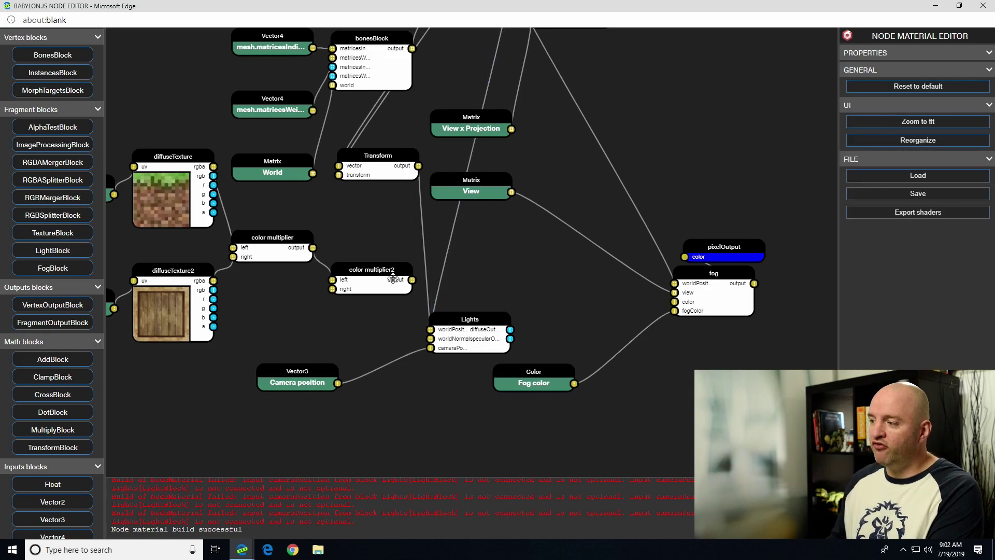
click(394, 279)
key(Delete)
click(310, 253)
key(Delete)
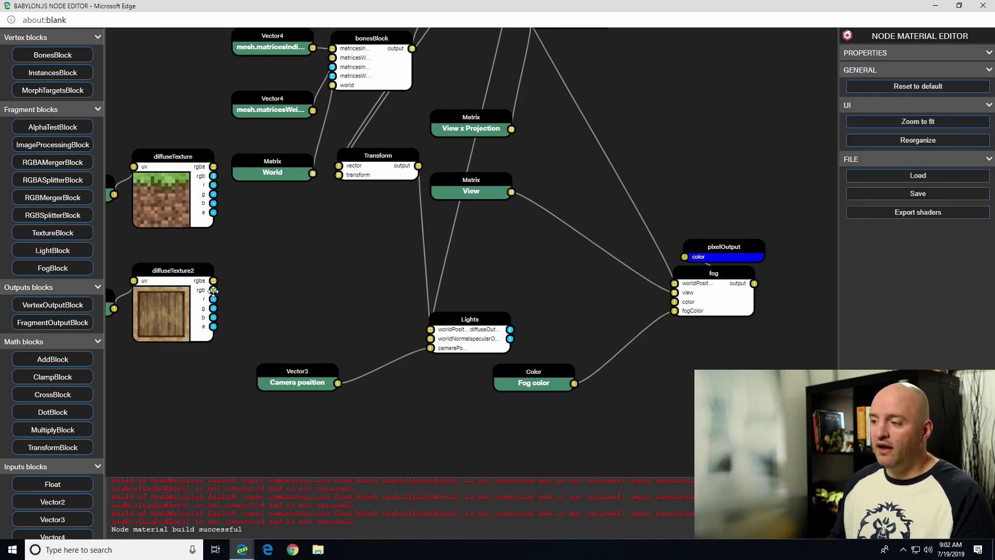
Add a MultiplyBlock that takes the rgb outputs of diffuseTexture and diffuseTexture2 as its left and right inputs
drag(53, 432, 265, 311)
drag(223, 188, 256, 296)
drag(320, 290, 338, 277)
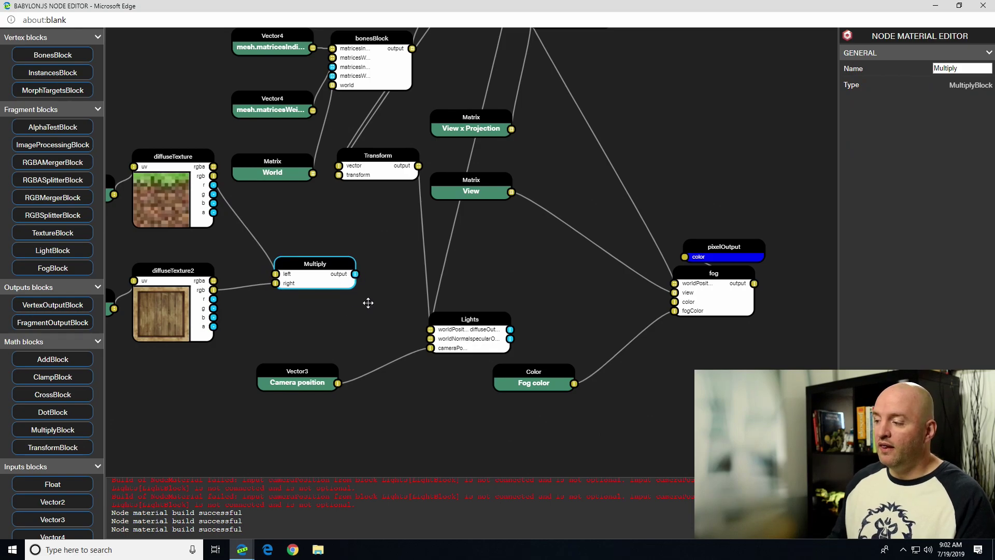
Add a second MultiplyBlock that takes the first Multiply's output as left and the Lights block's diffuseOutput as right
drag(492, 330, 517, 313)
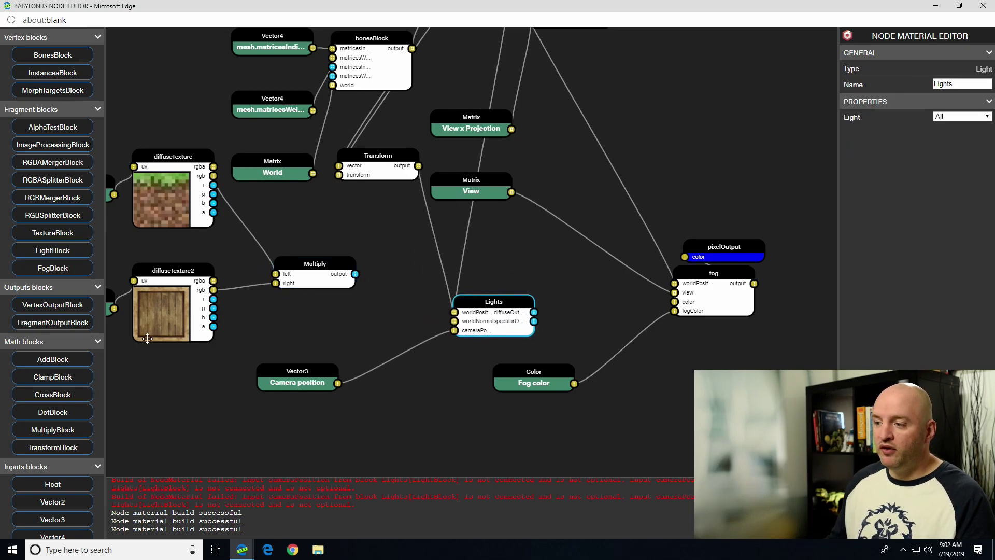
drag(53, 430, 575, 270)
drag(494, 302, 405, 348)
drag(356, 275, 519, 279)
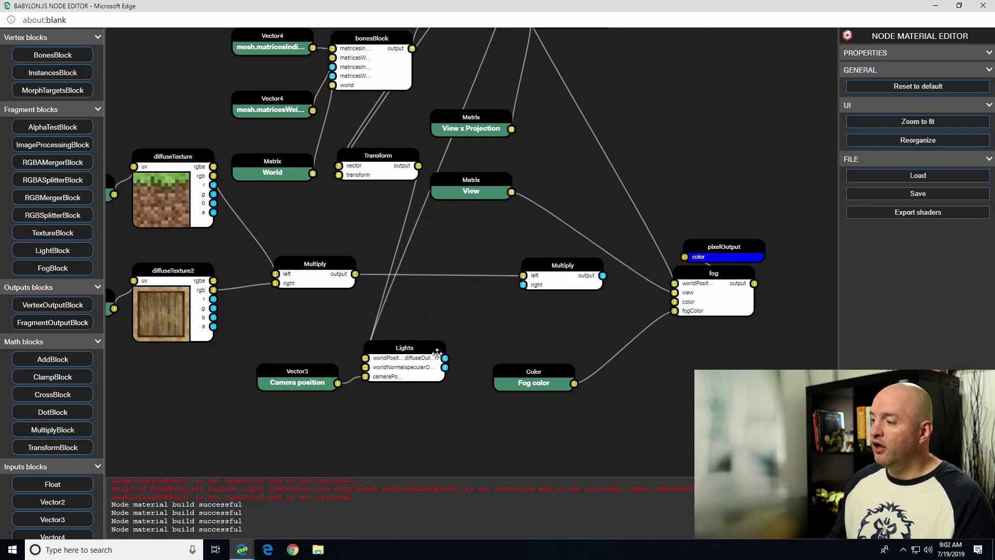
drag(446, 359, 523, 285)
Connect the second Multiply's output to the fog block's color input and arrange fog between that Multiply and pixelOutput
drag(548, 280, 573, 279)
drag(708, 254, 753, 276)
drag(633, 275, 677, 281)
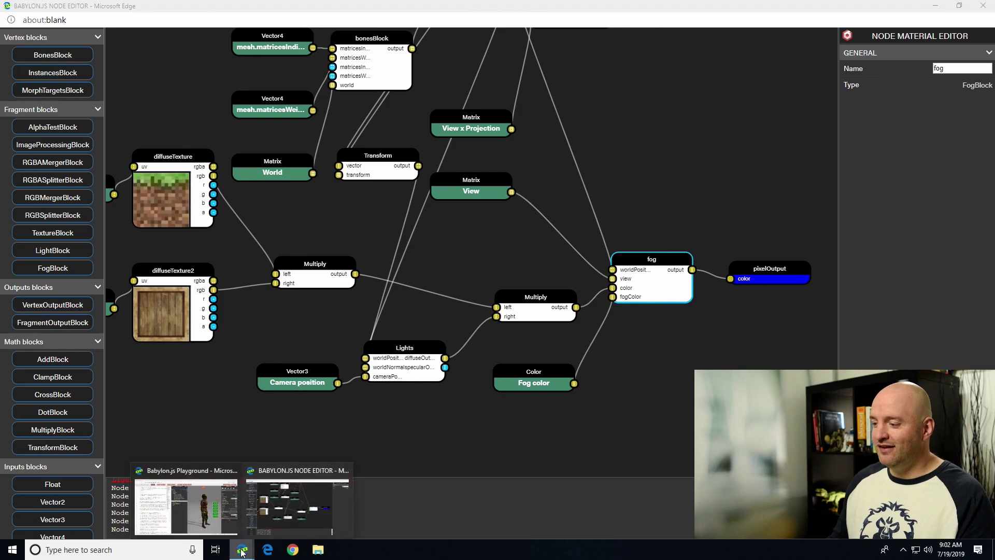
Switch to the Babylon.js Playground window and examine the lit, textured character up close from several angles
mouse_move(244, 549)
click(189, 506)
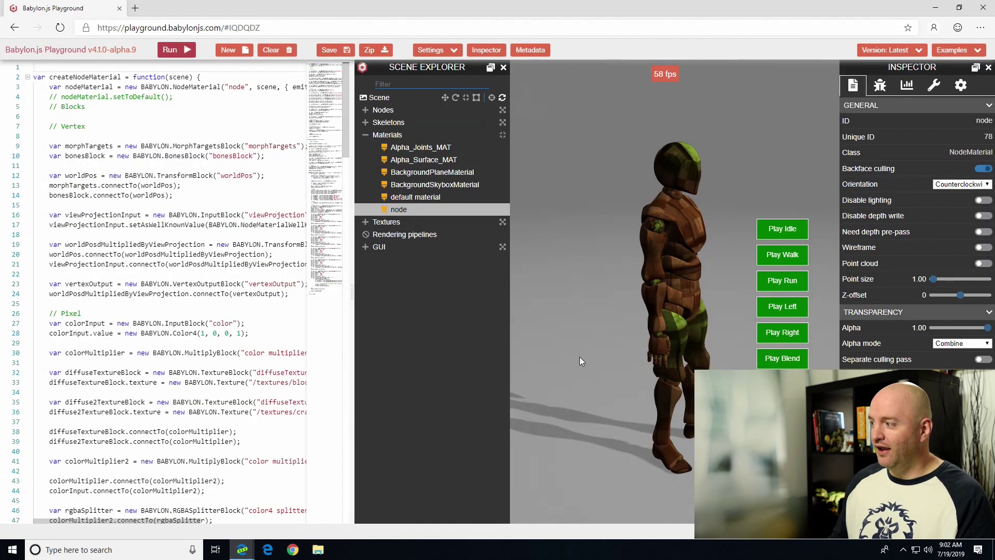
scroll(628, 357, up, 3)
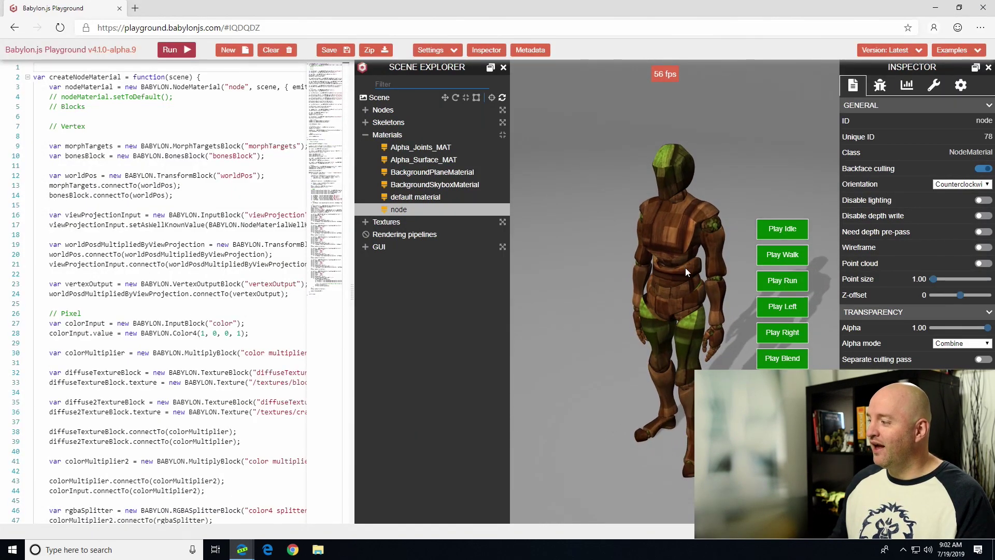
scroll(685, 267, up, 3)
drag(726, 267, 690, 213)
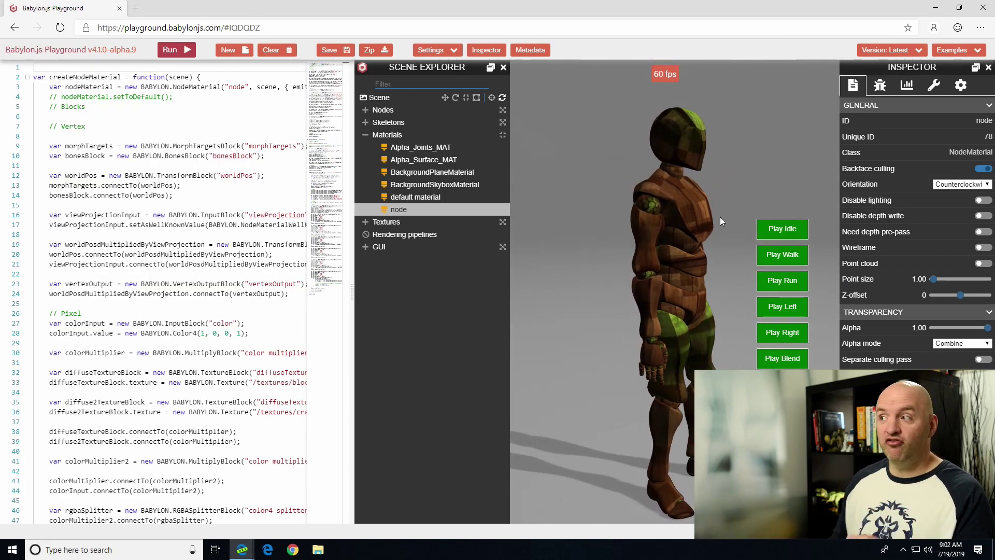
drag(698, 247, 685, 253)
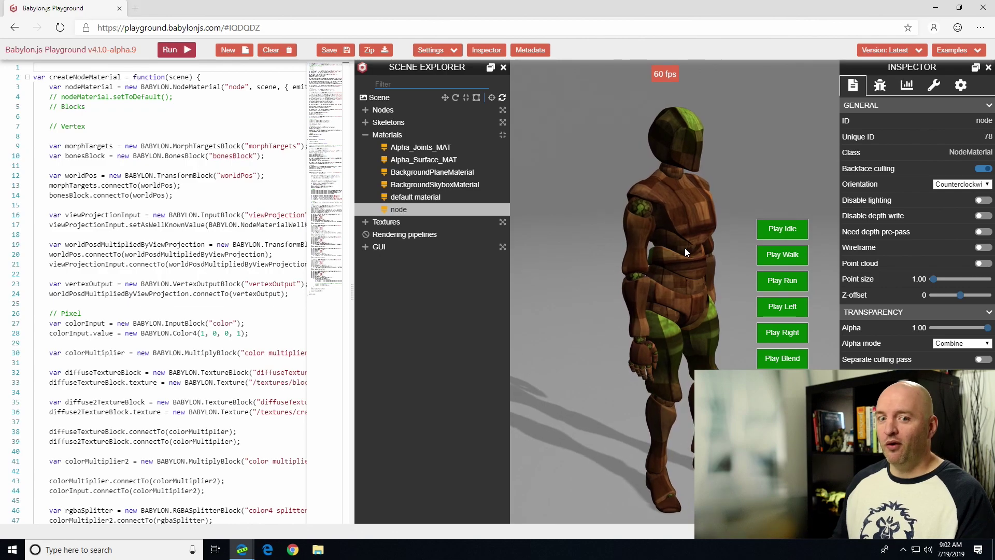